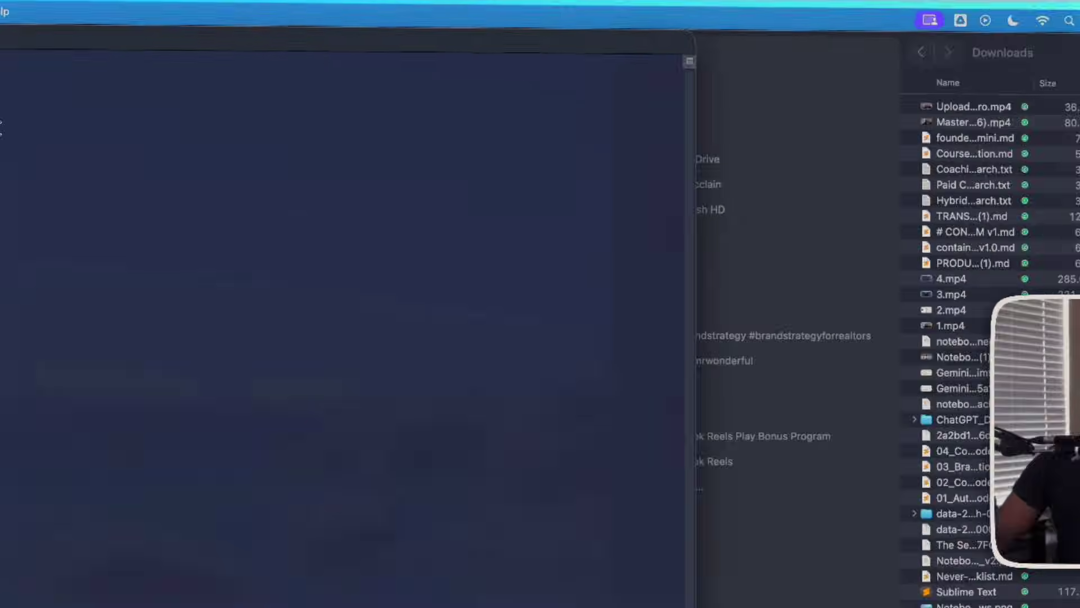
# Run the Python splitting script on the ChatGPT export and upload all 82 markdown parts as sources.
pyautogui.press('super+v')
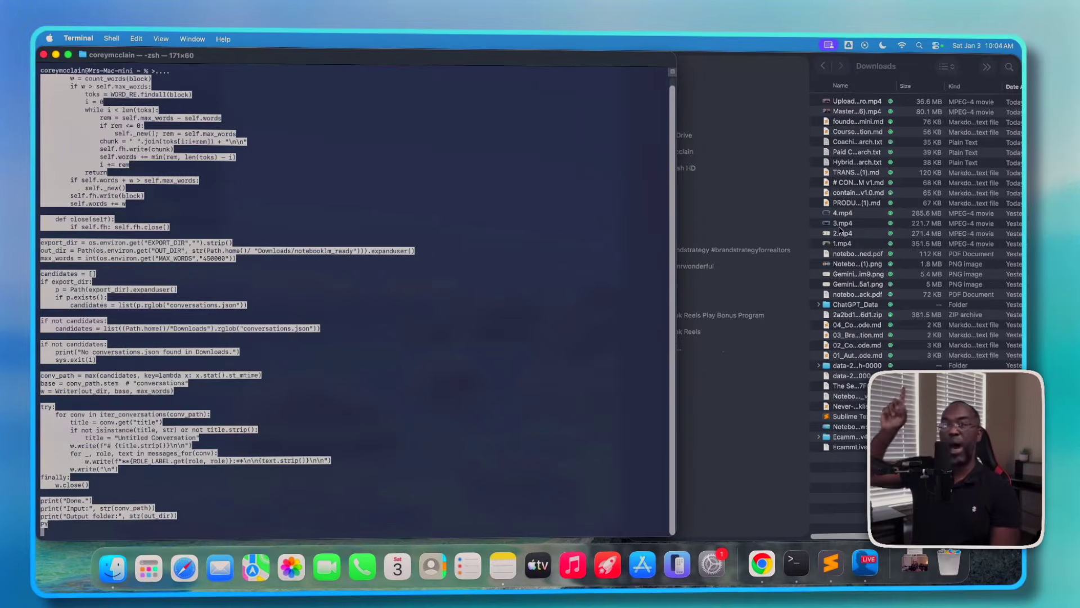
pyautogui.press('Return')
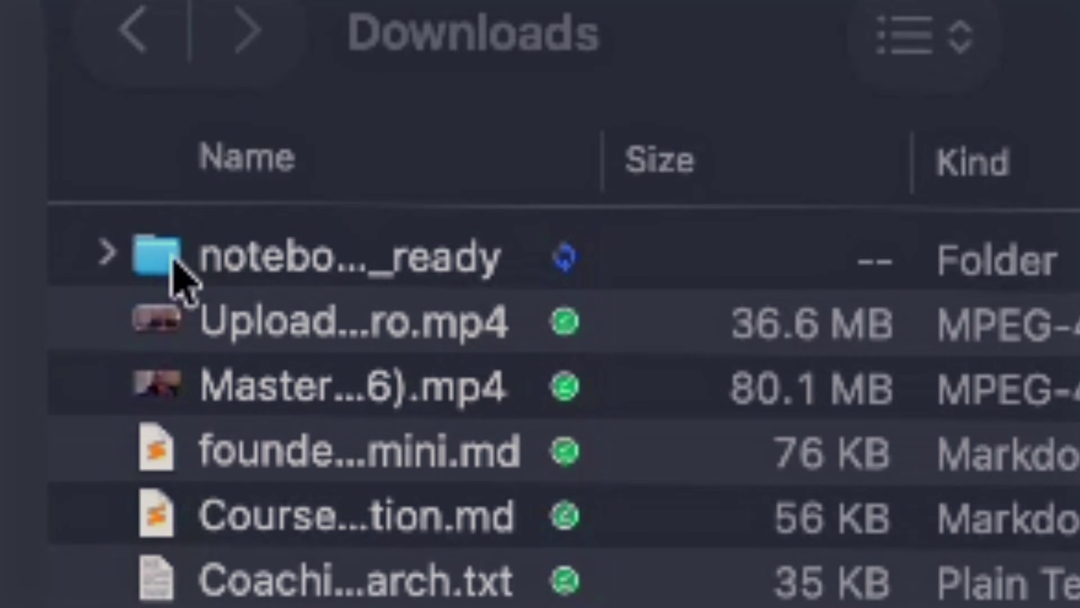
pyautogui.doubleClick(179, 281)
pyautogui.click(530, 410)
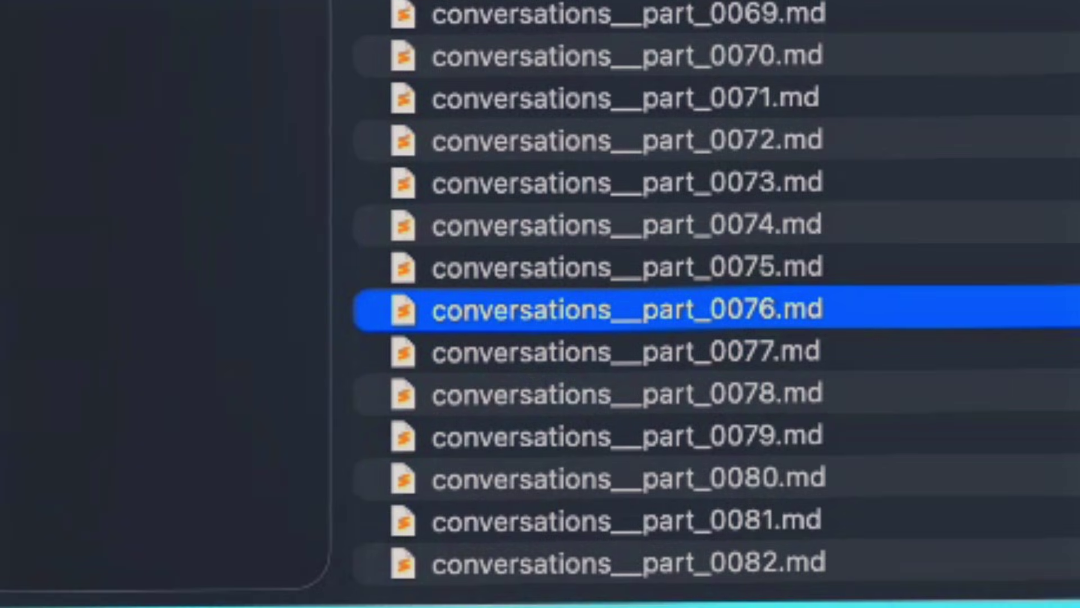
pyautogui.scroll(10, 715, 304)
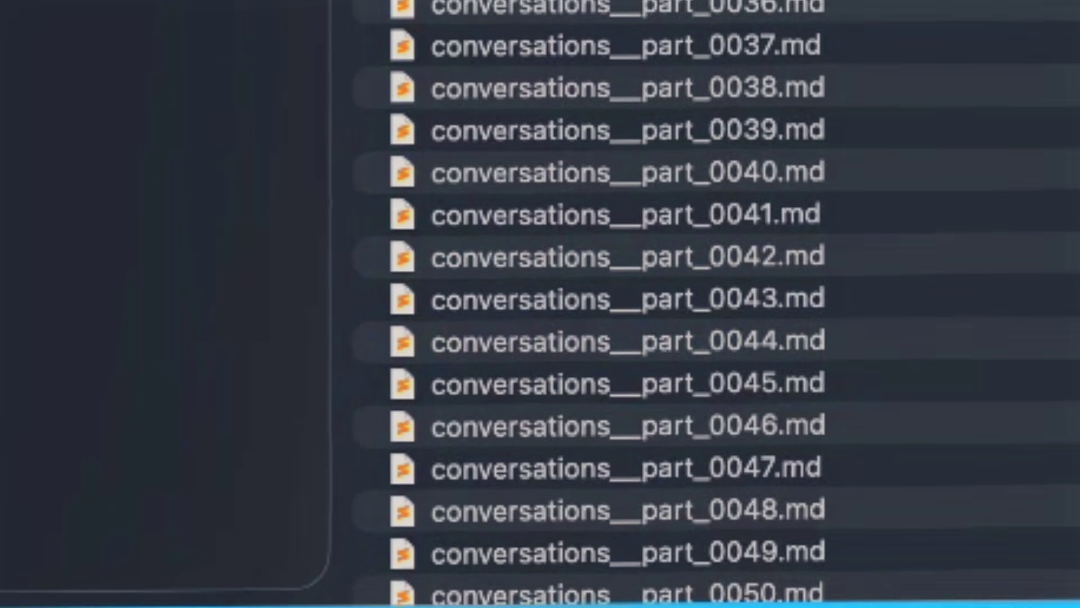
pyautogui.press('super+a')
pyautogui.click(939, 475)
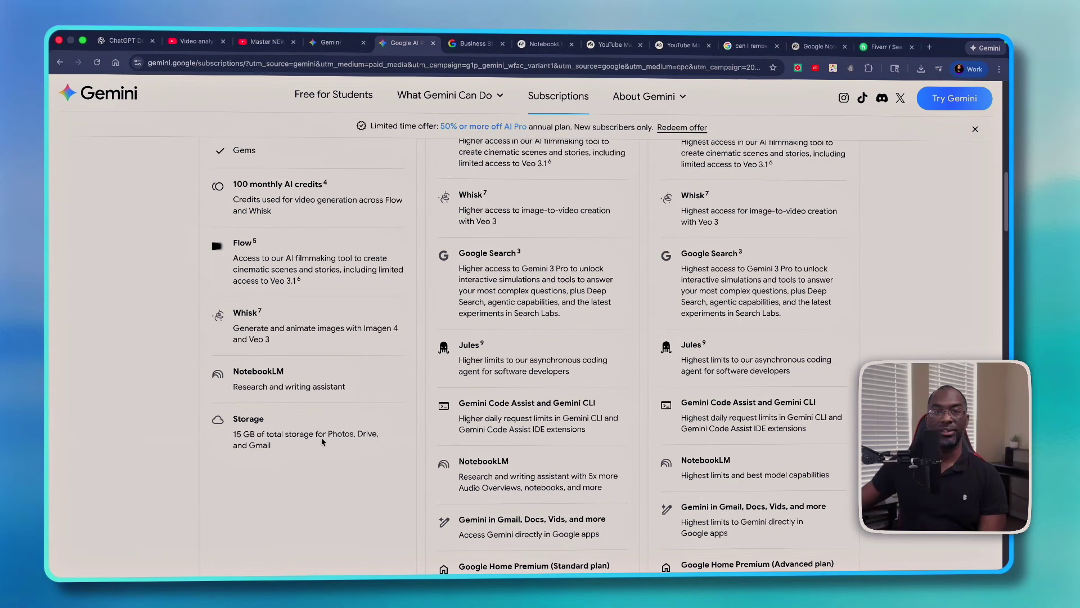
pyautogui.scroll(4, 322, 438)
pyautogui.scroll(4, 321, 438)
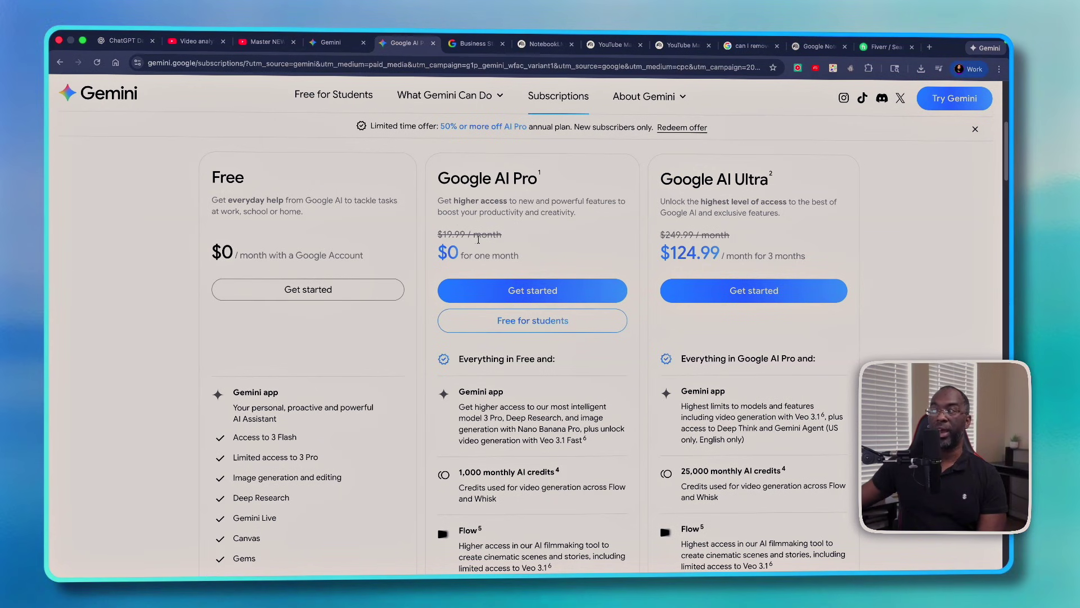
pyautogui.scroll(-2, 525, 414)
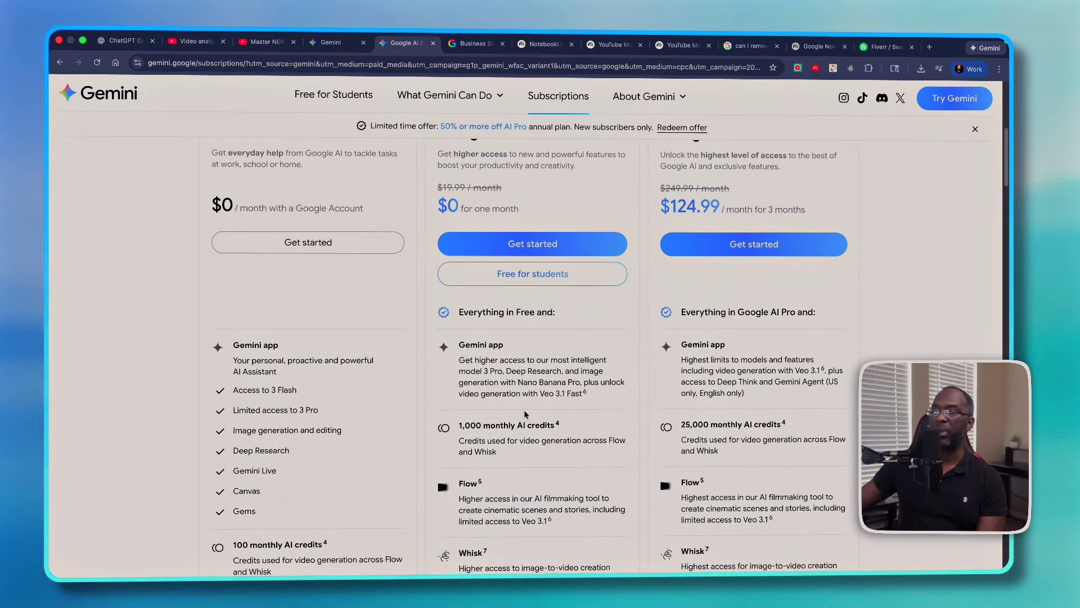
pyautogui.scroll(-1, 524, 414)
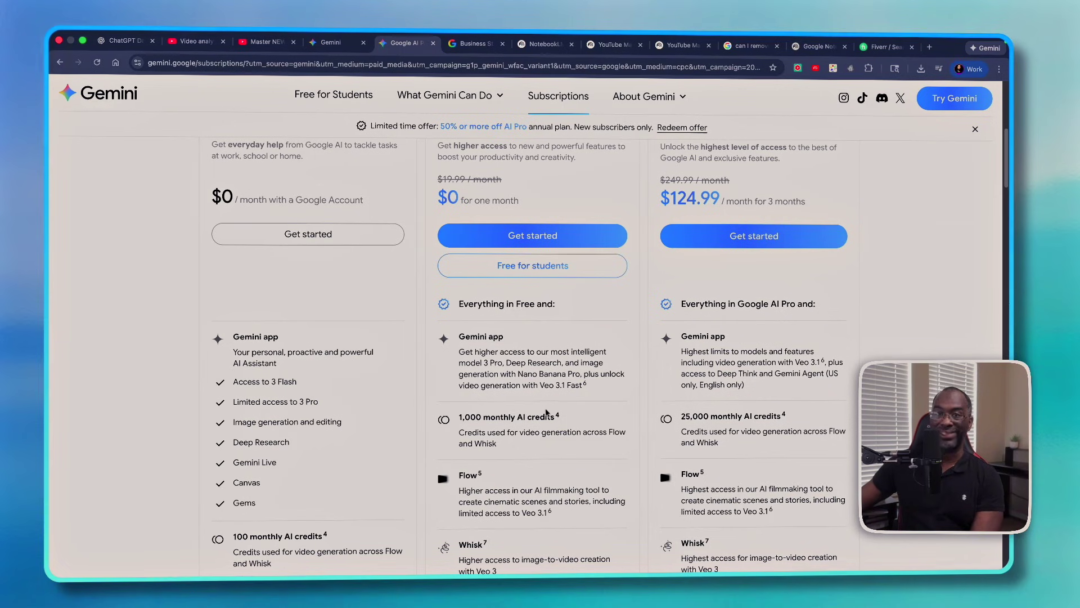
pyautogui.scroll(-1, 523, 414)
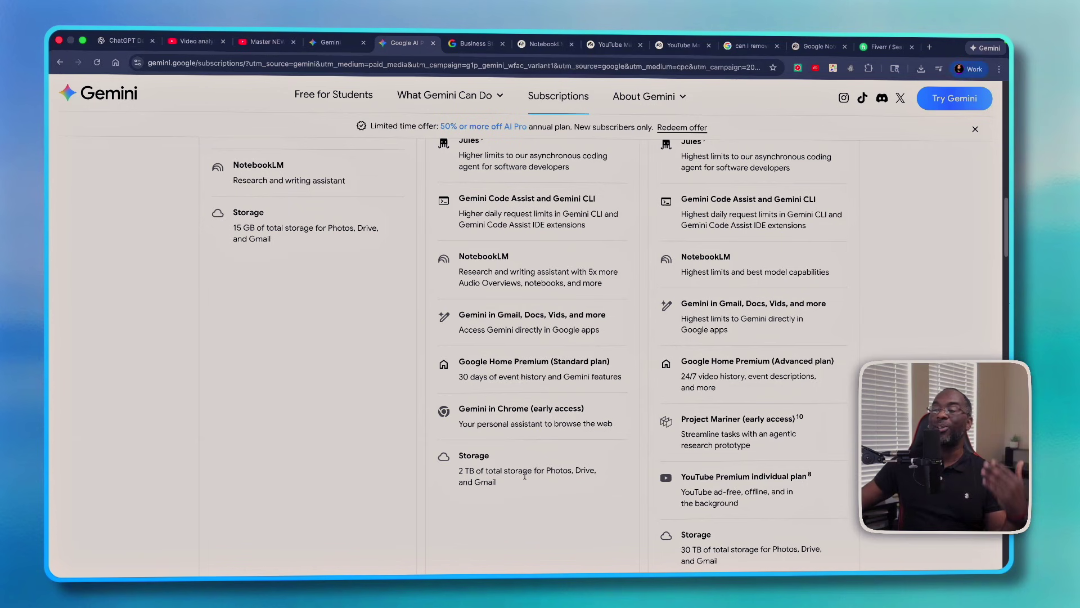
pyautogui.scroll(3, 524, 476)
pyautogui.scroll(5, 522, 449)
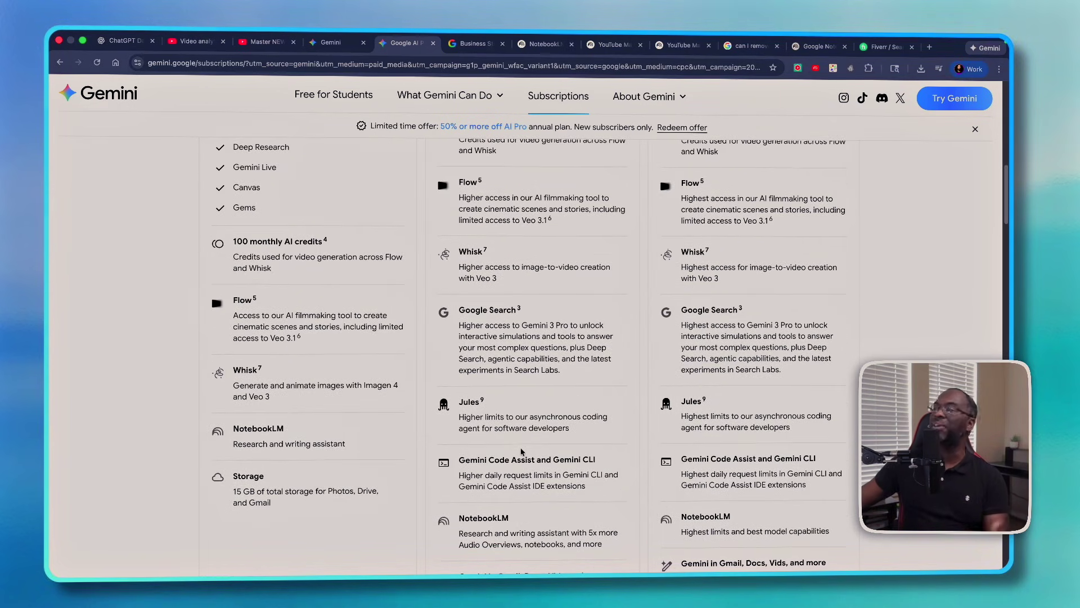
pyautogui.scroll(-4, 522, 452)
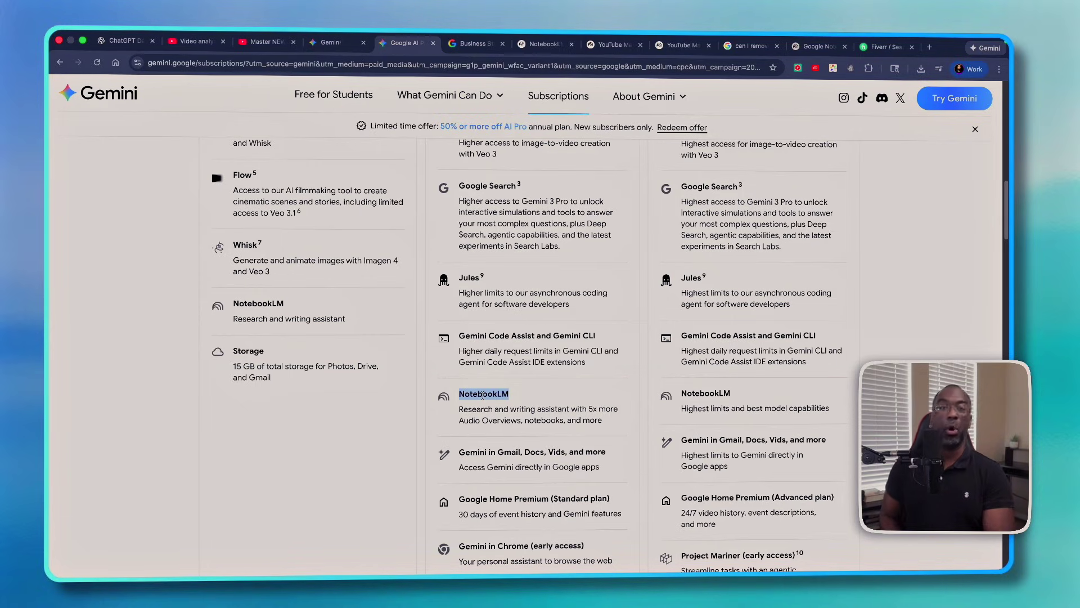
pyautogui.scroll(6, 749, 415)
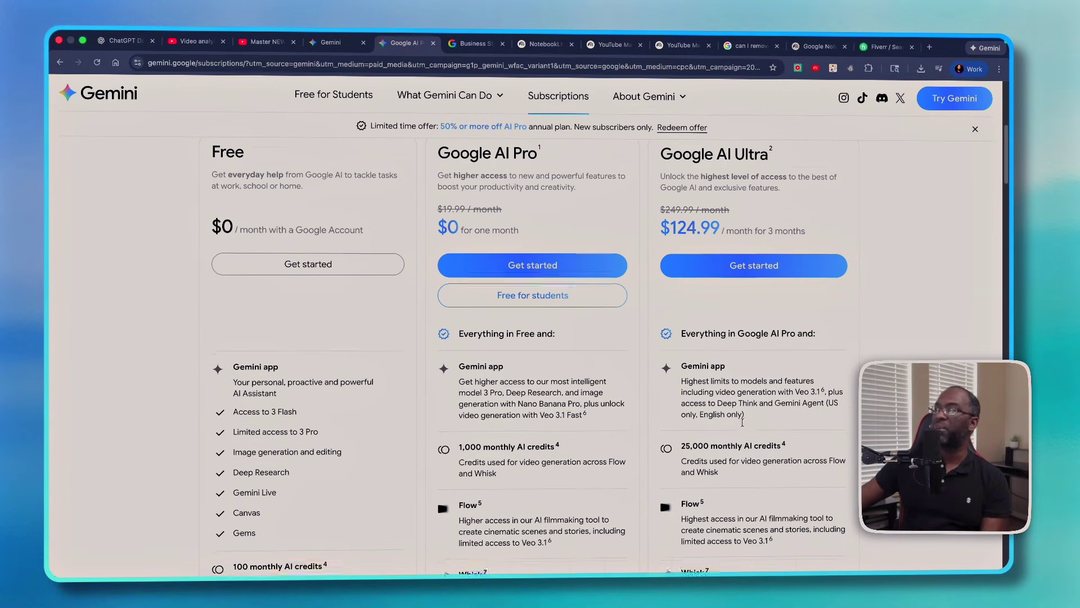
pyautogui.scroll(-1, 742, 422)
# Scroll the NotebookLM plans page to compare per-notebook source limits, from 50 up to 600.
pyautogui.scroll(-7, 743, 423)
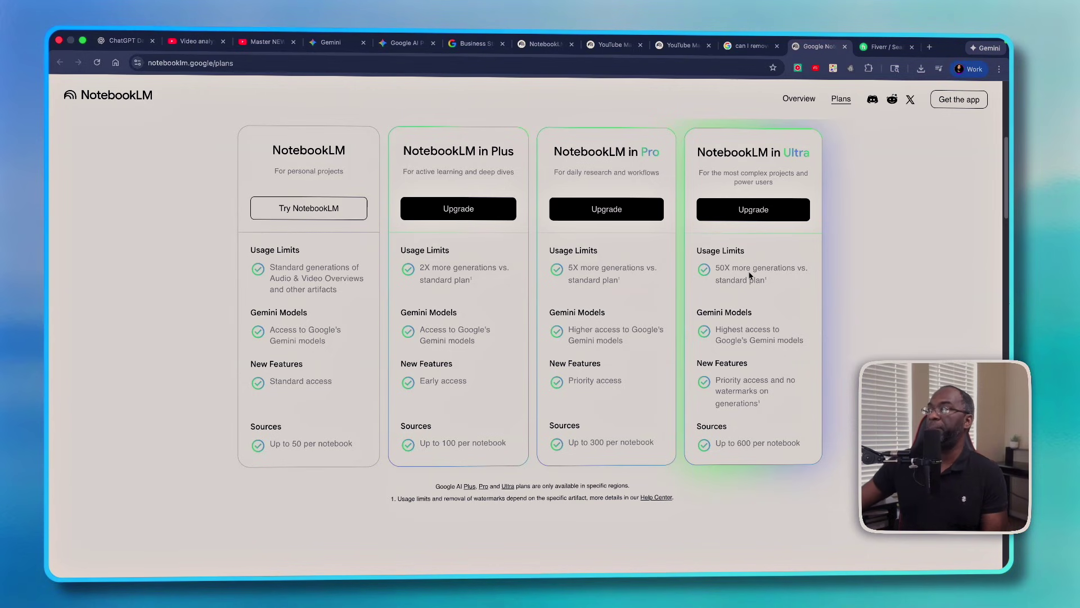
# Browse the Fiverr presentation design gig search results.
pyautogui.click(886, 46)
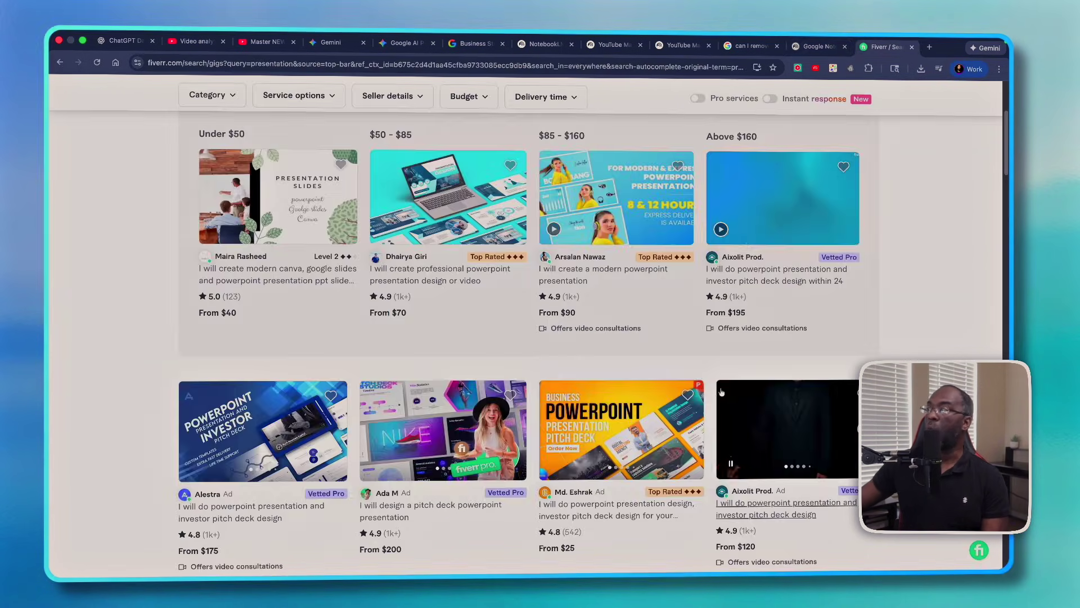
pyautogui.scroll(-2, 848, 361)
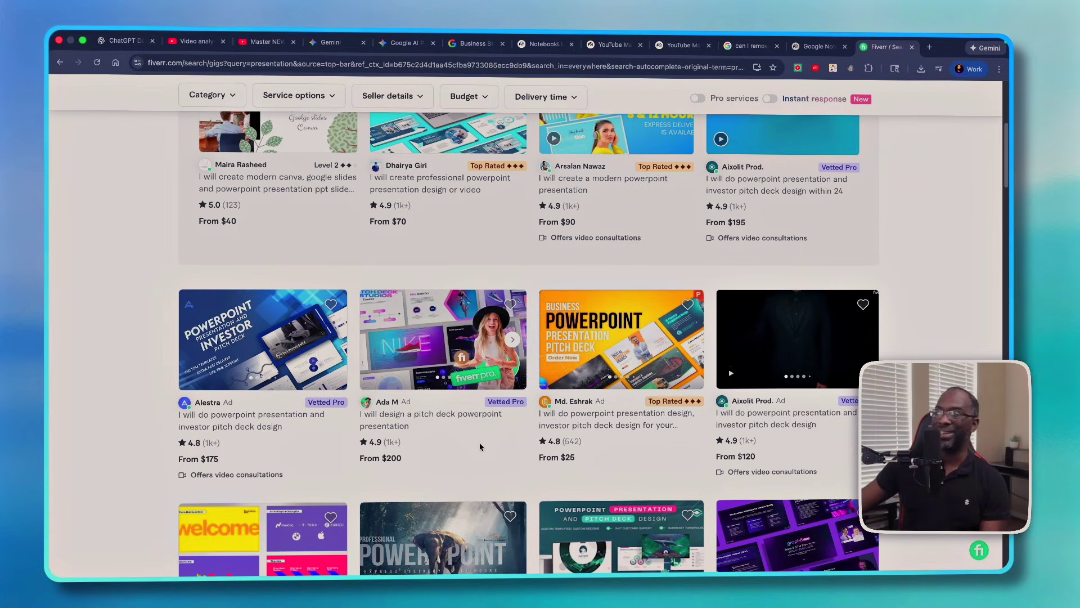
pyautogui.scroll(-2, 468, 441)
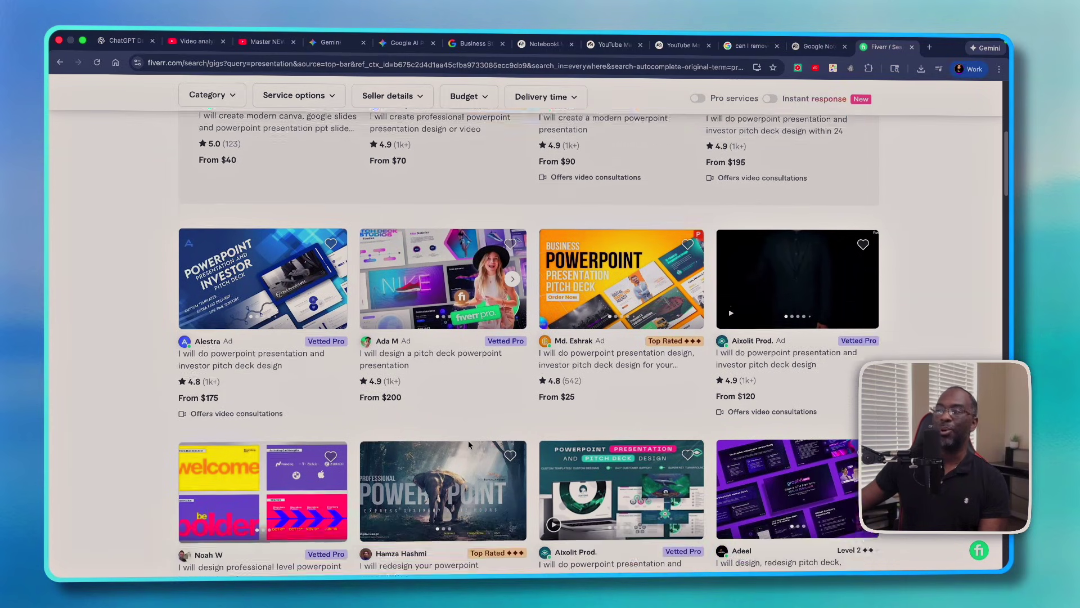
pyautogui.scroll(-2, 470, 445)
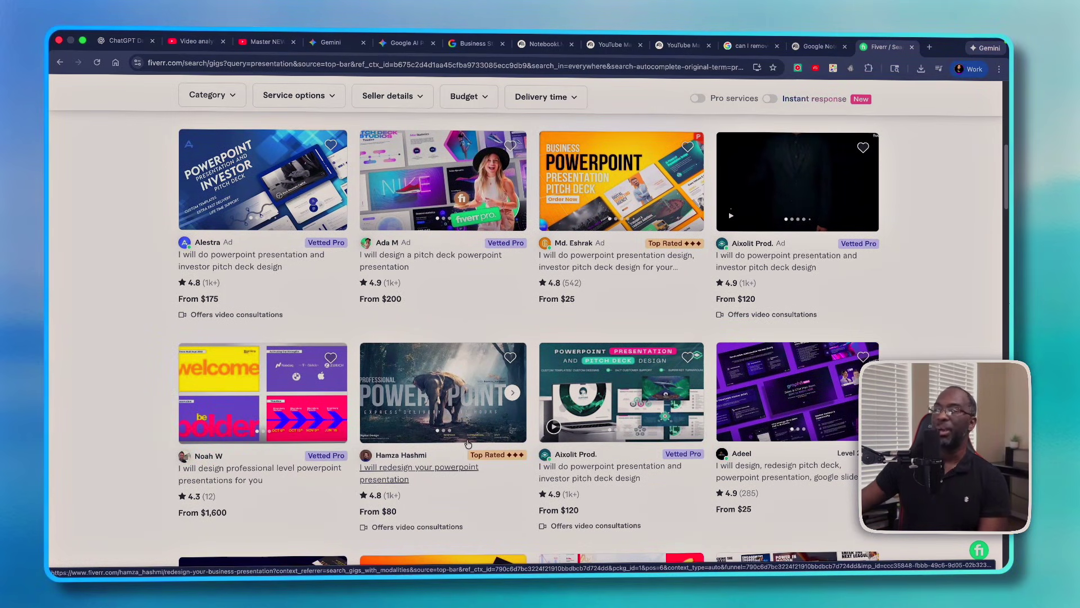
# Open the PowerPoint redesign gig in a new tab and look through it.
pyautogui.keyDown('super'); pyautogui.click(467, 443); pyautogui.keyUp('super')
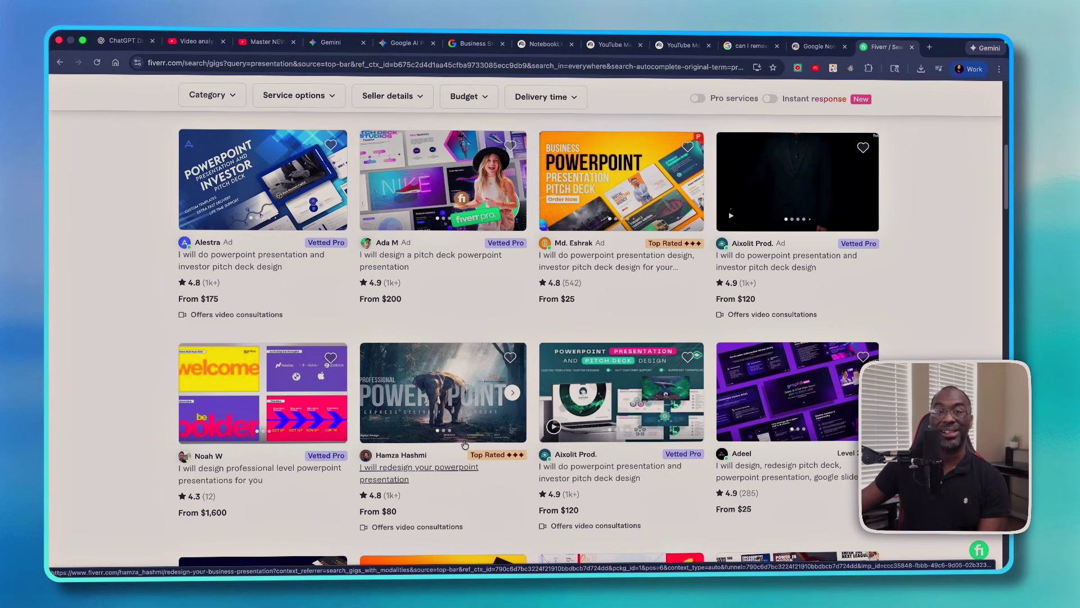
pyautogui.scroll(-10, 314, 411)
pyautogui.scroll(-8, 315, 411)
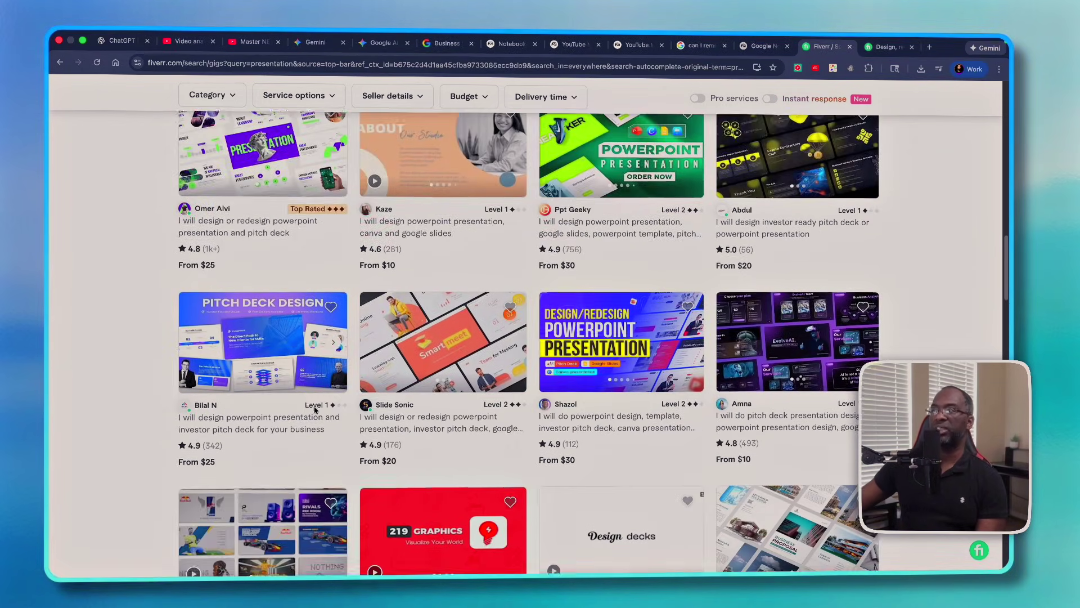
pyautogui.scroll(-10, 314, 411)
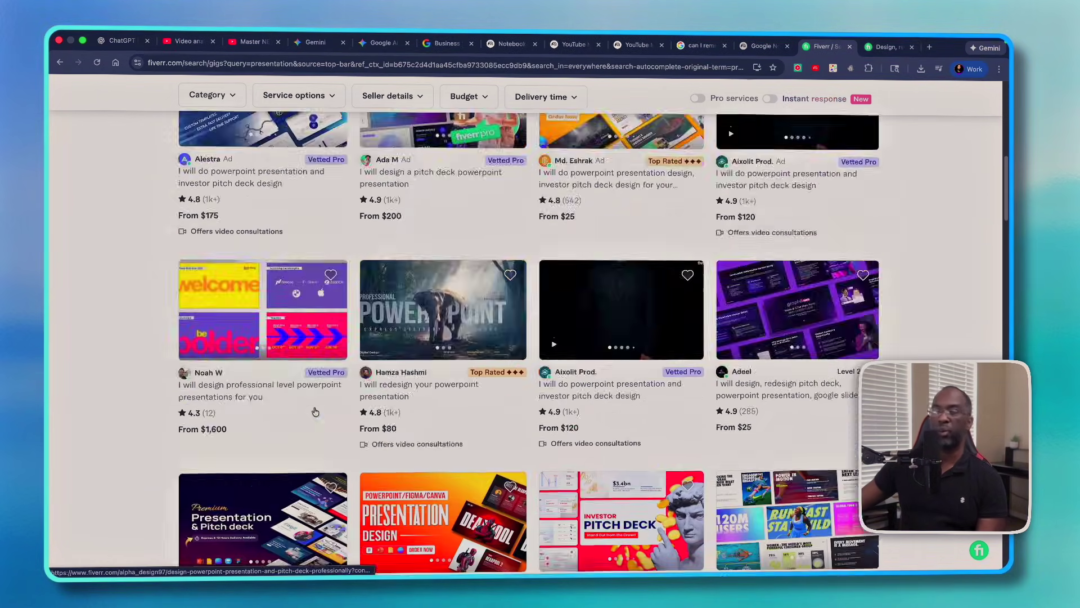
pyautogui.scroll(5, 315, 412)
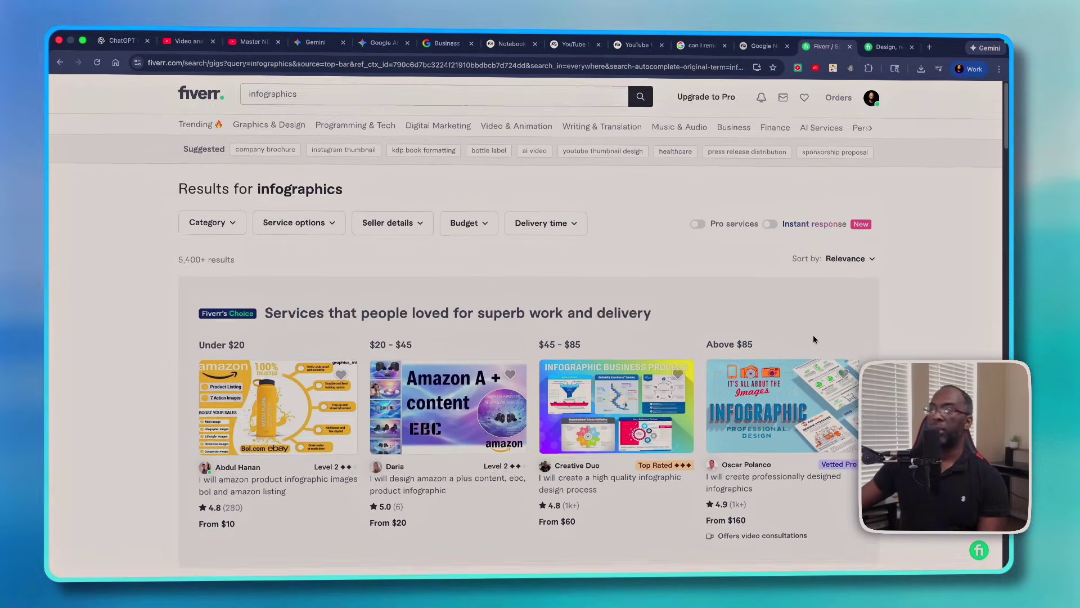
# Scroll further through the Fiverr infographic gigs, priced from $10 to $160.
pyautogui.scroll(-2, 814, 339)
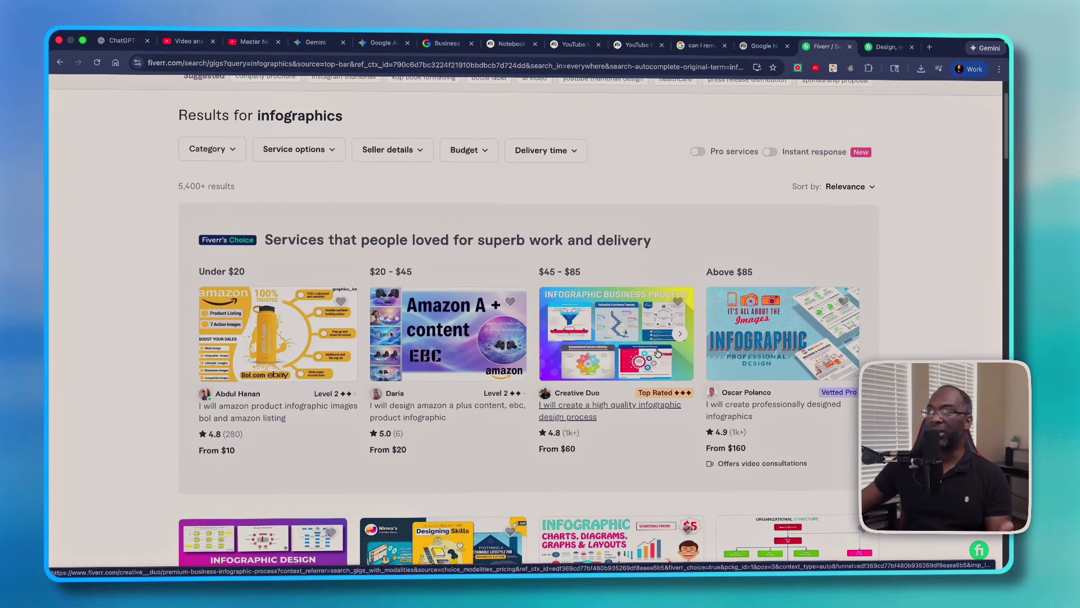
pyautogui.scroll(-10, 656, 353)
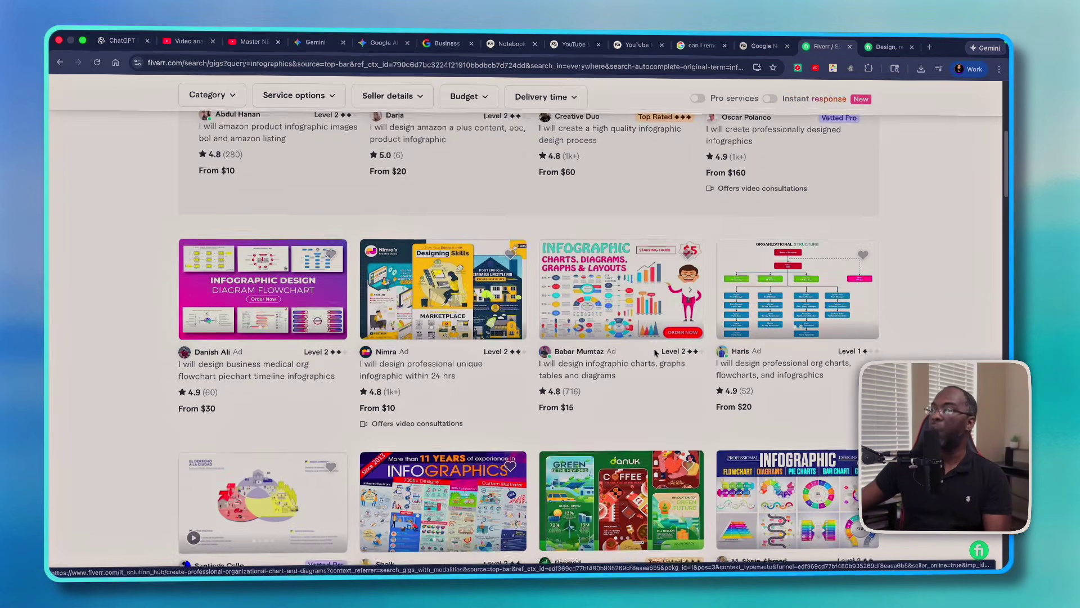
pyautogui.scroll(-3, 654, 355)
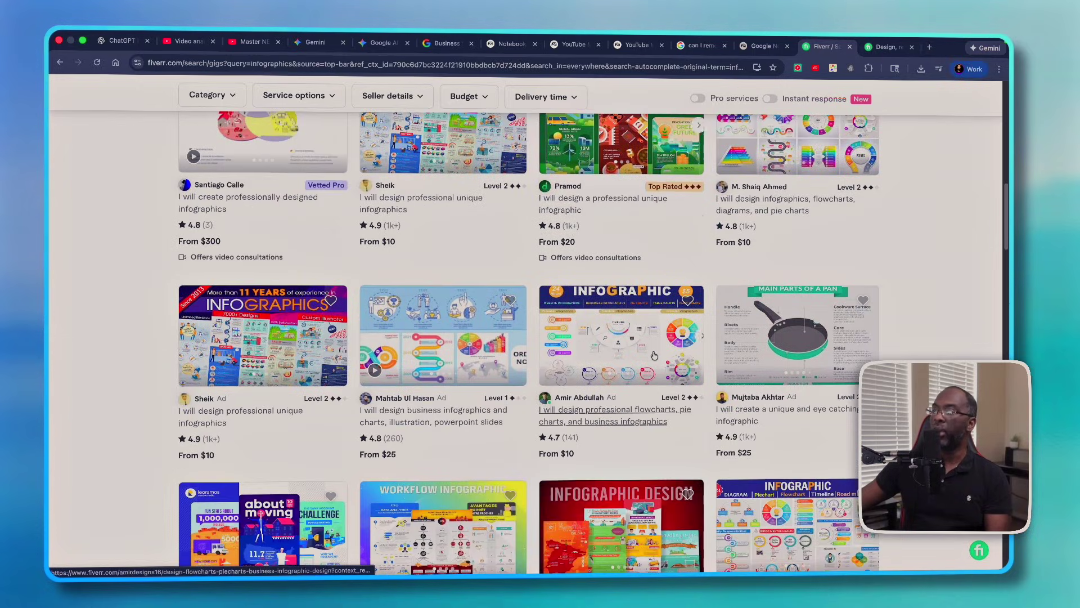
pyautogui.scroll(-4, 654, 355)
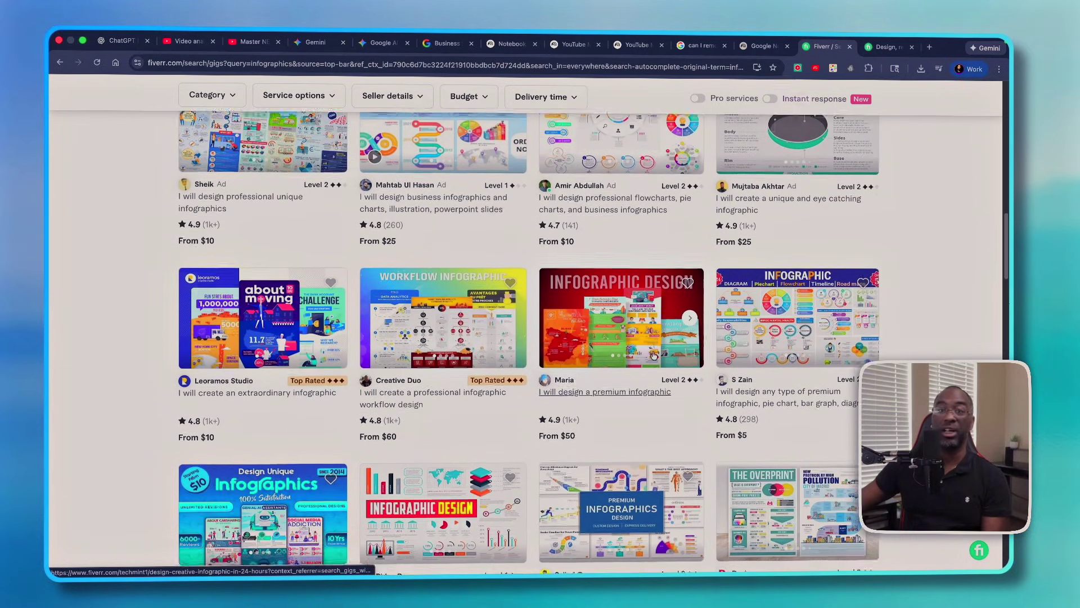
pyautogui.scroll(-7, 653, 354)
pyautogui.scroll(-8, 652, 353)
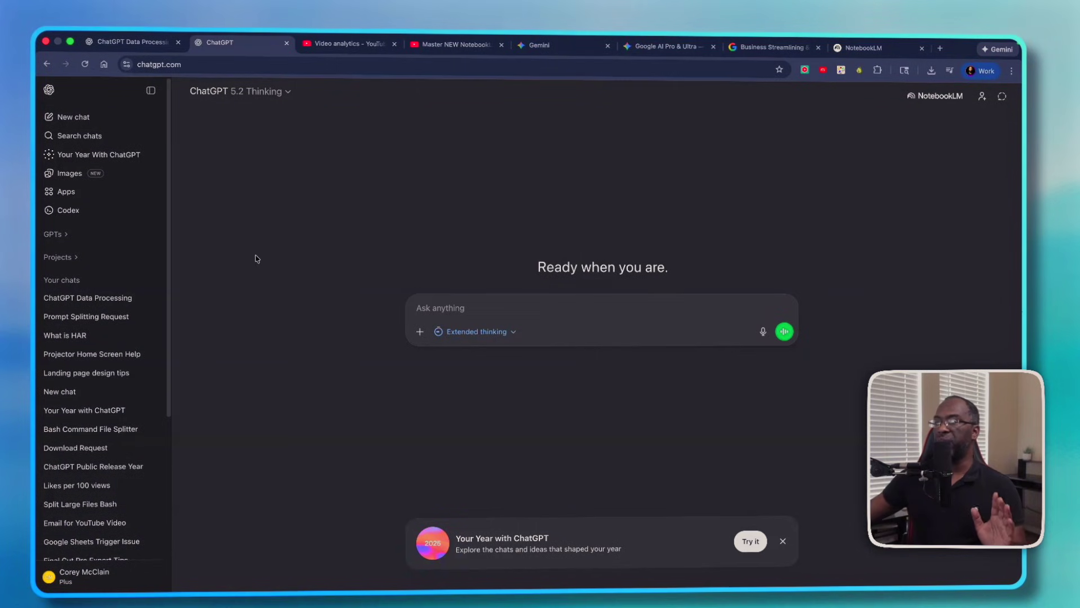
# Request a full ChatGPT data export under Settings > Data controls and follow the e-mailed download link.
pyautogui.click(55, 579)
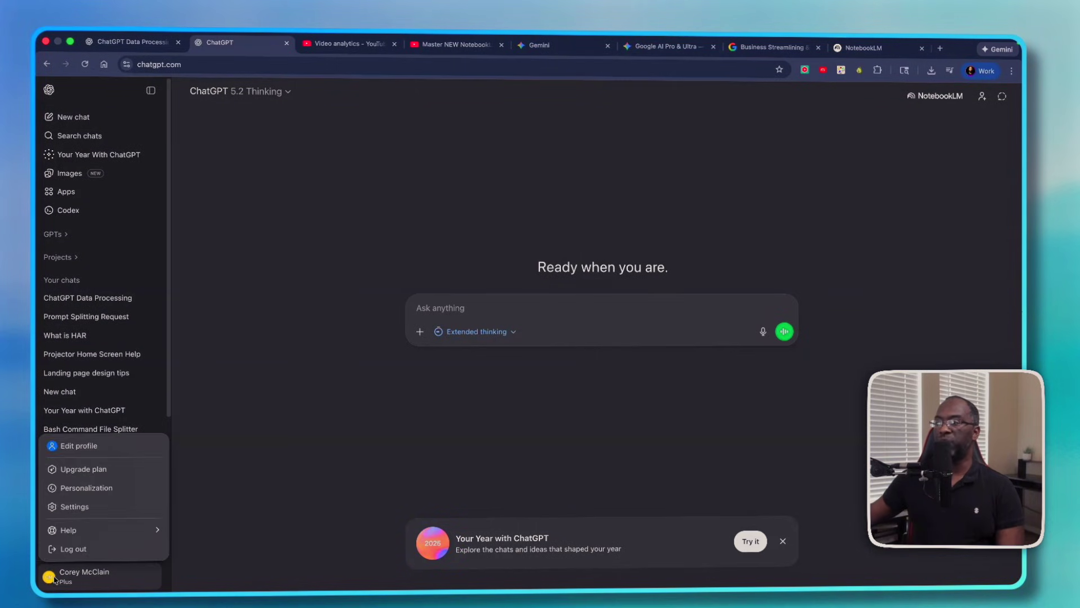
pyautogui.click(74, 508)
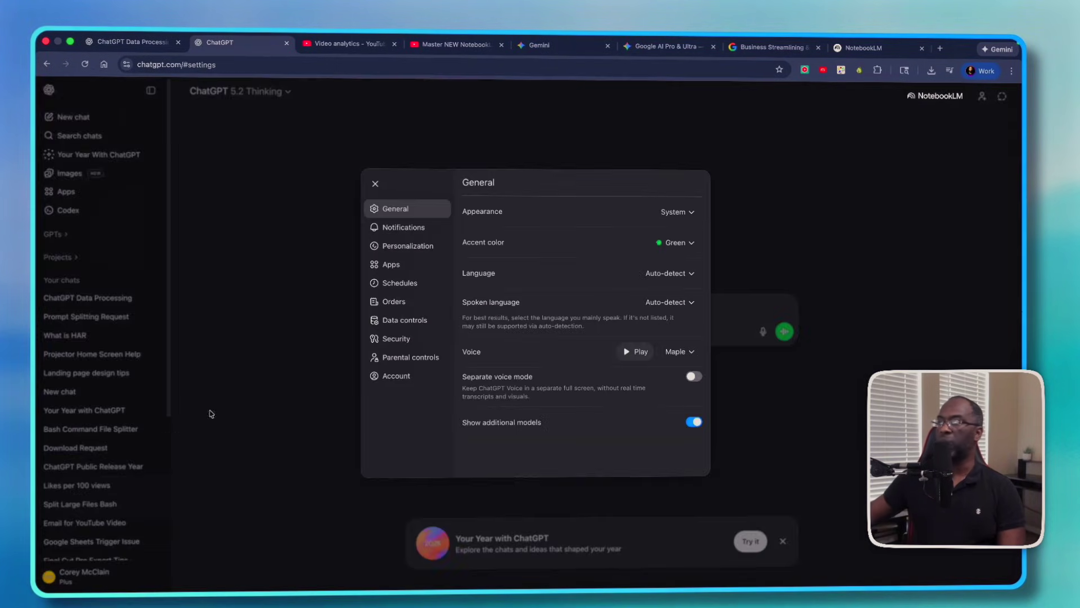
pyautogui.click(404, 319)
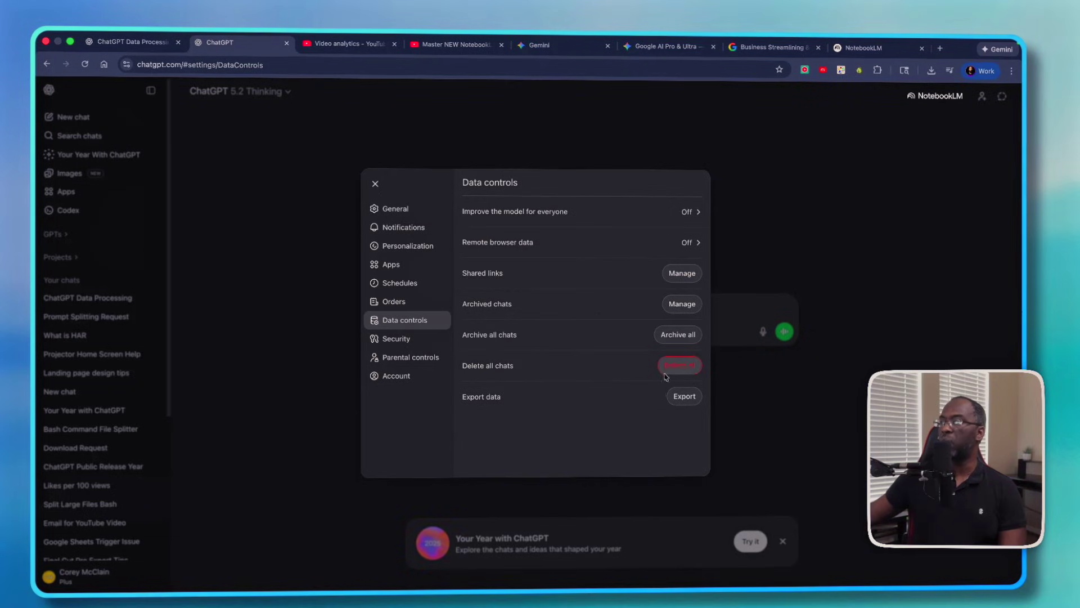
pyautogui.click(678, 397)
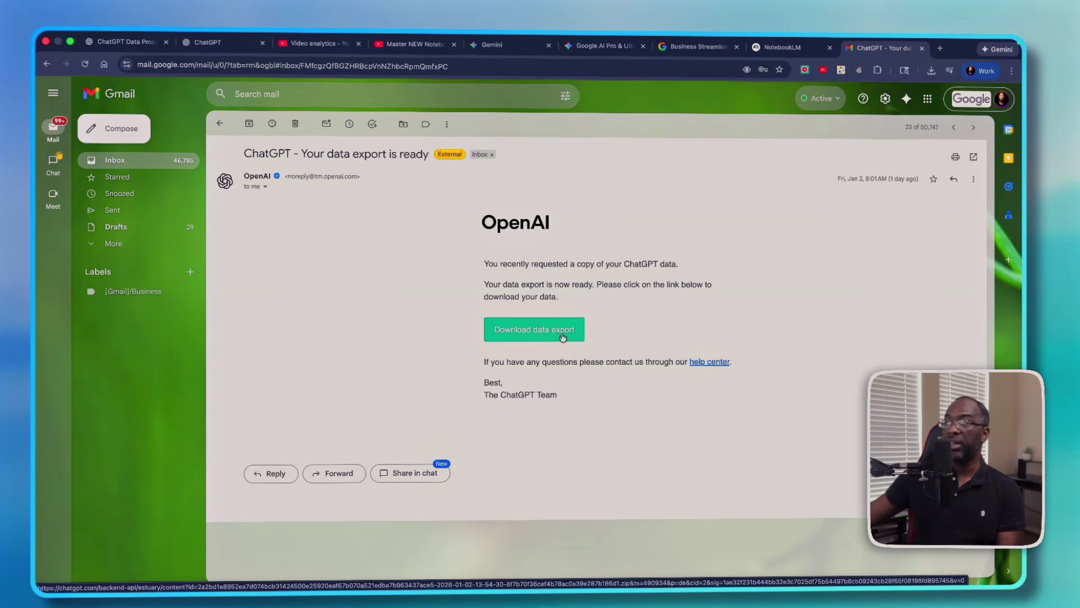
pyautogui.click(562, 336)
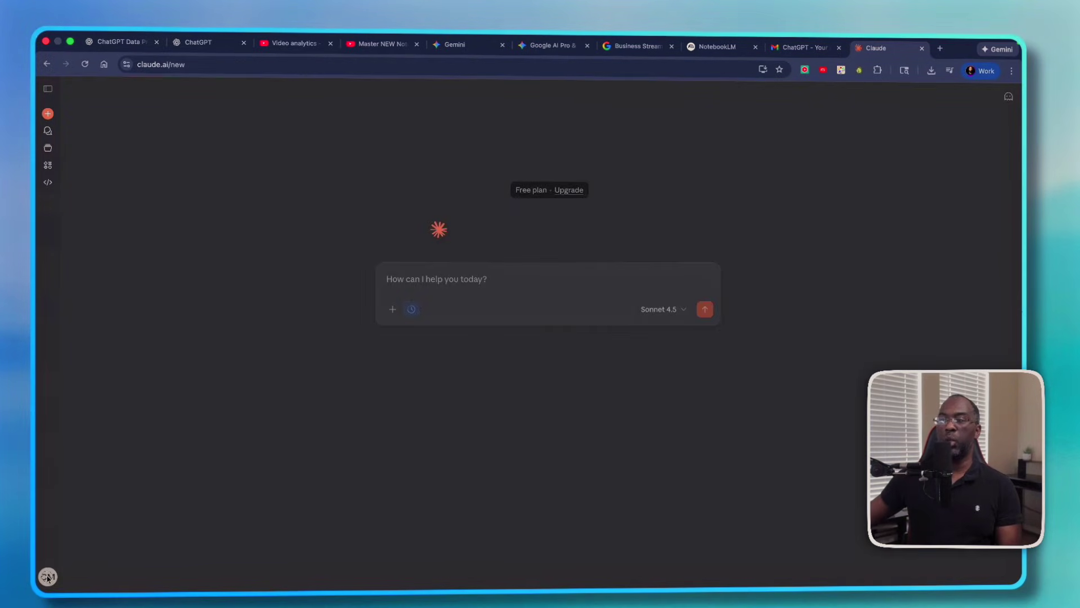
# Request an export of the Claude account data from Settings > Privacy.
pyautogui.click(47, 576)
pyautogui.click(80, 424)
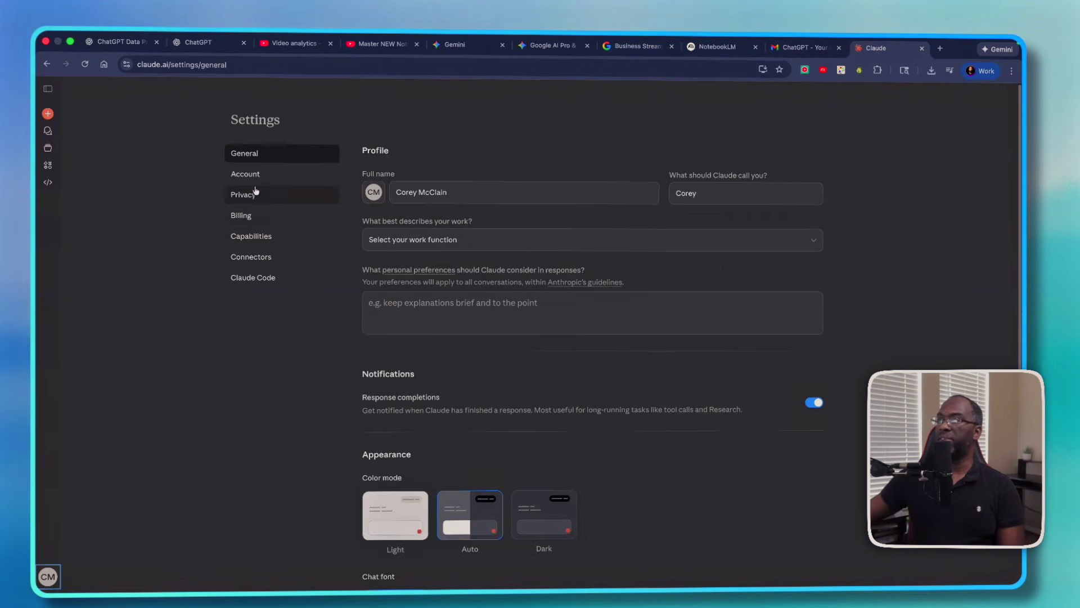
pyautogui.click(255, 193)
pyautogui.click(797, 293)
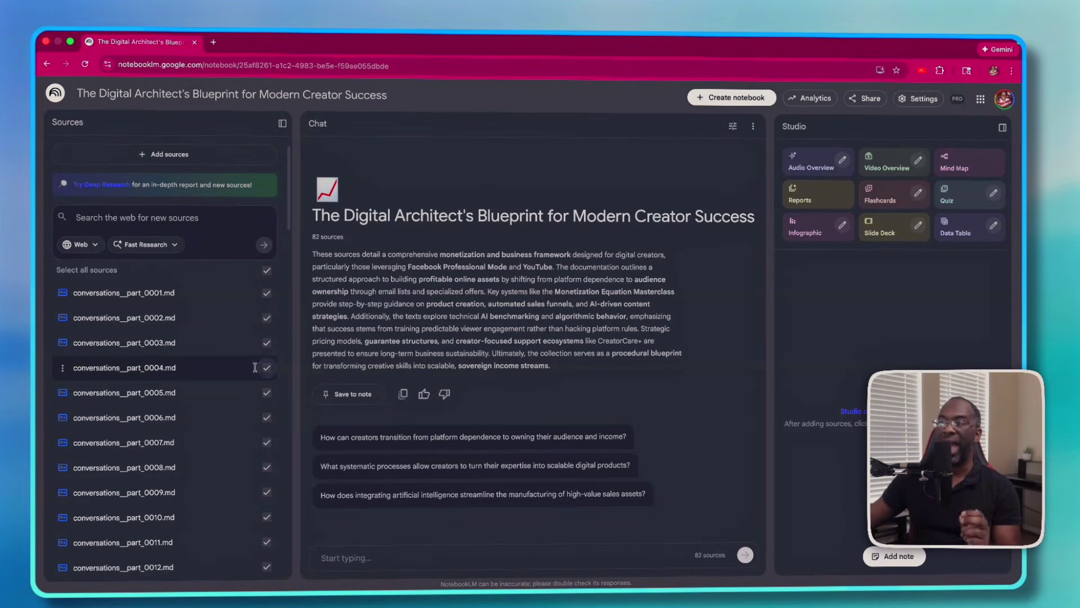
pyautogui.scroll(-5, 227, 375)
pyautogui.scroll(-20, 227, 375)
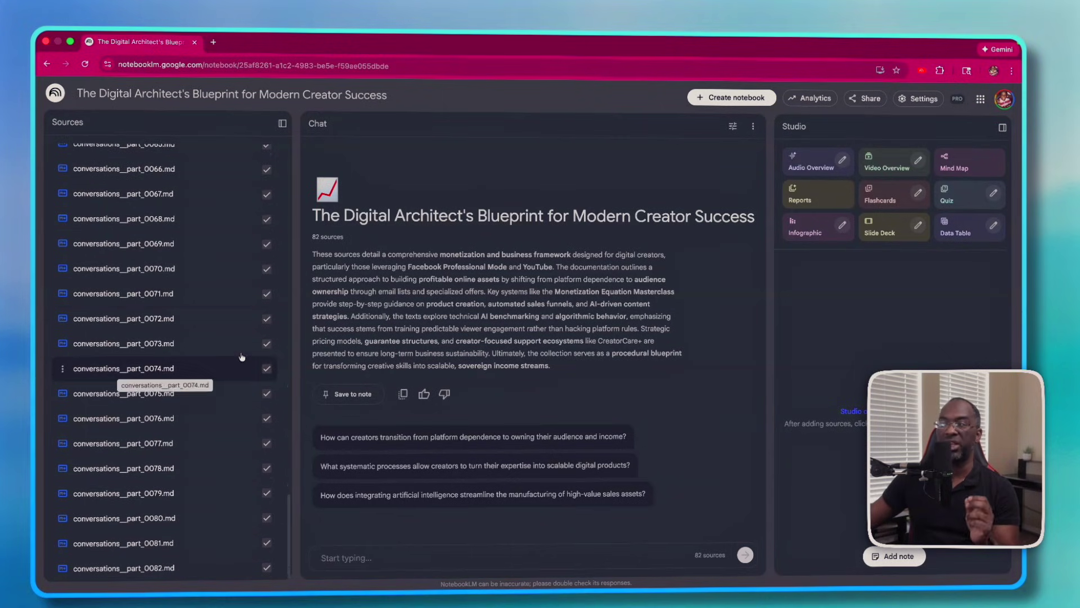
pyautogui.scroll(3, 242, 366)
pyautogui.scroll(20, 245, 350)
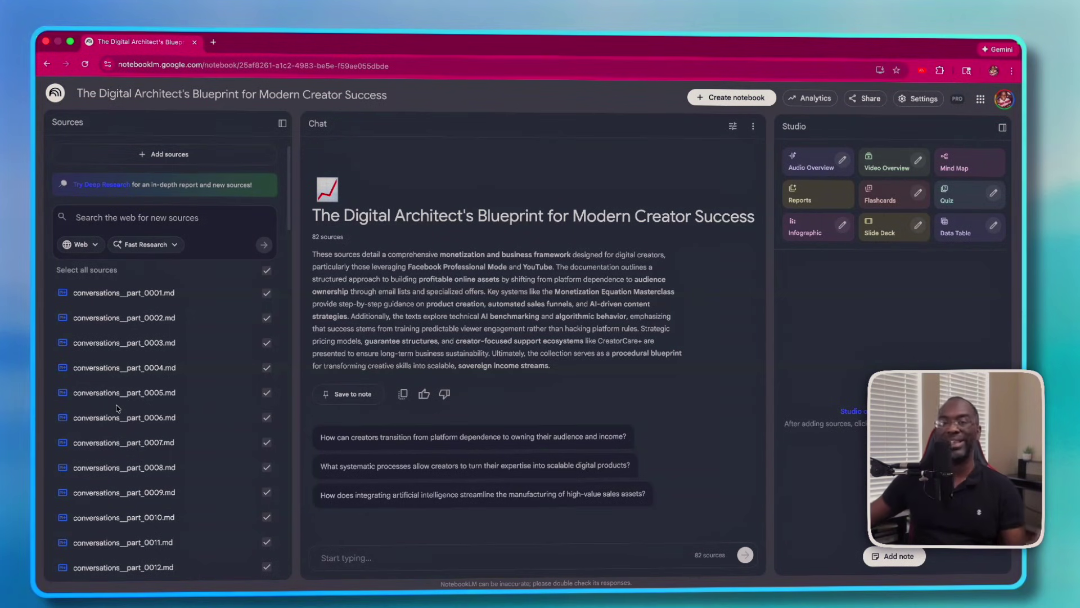
# Send the pasted Memetic Epidemiologist prompt to the 82 sources and read the Patient Zero answer.
pyautogui.click(369, 559)
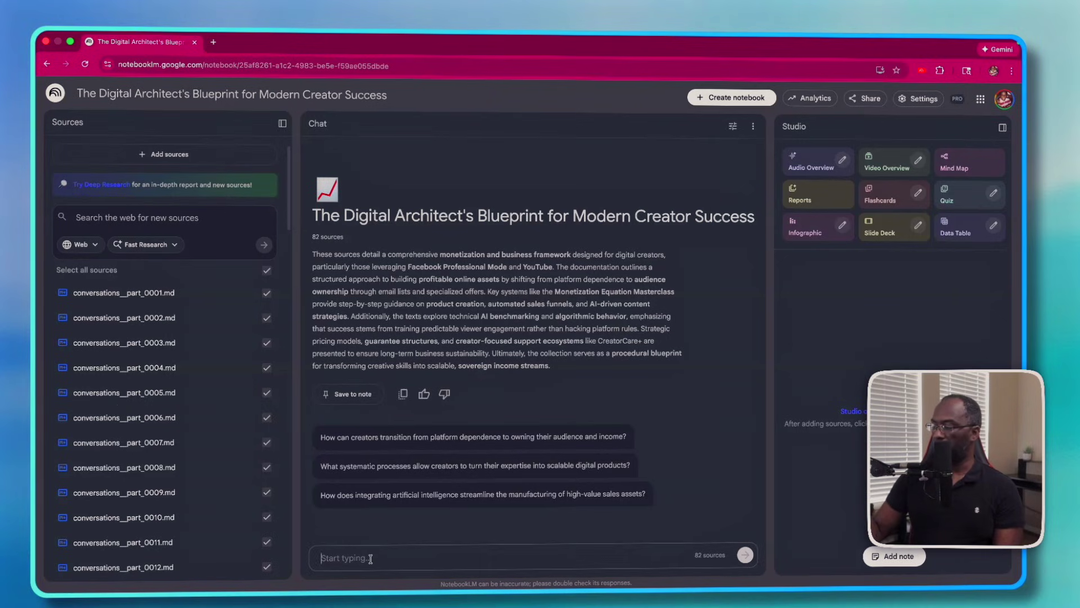
pyautogui.write("Act as a Memetic Epidemiologist. Trace the infection vector of my best ideas. Find 'Patient Zero' (the first vague mention) for my top 3 successful concepts. Trace their mutation through the logs. What environmental conditions (time, context, emotion) allowed these ideas to thrive?")
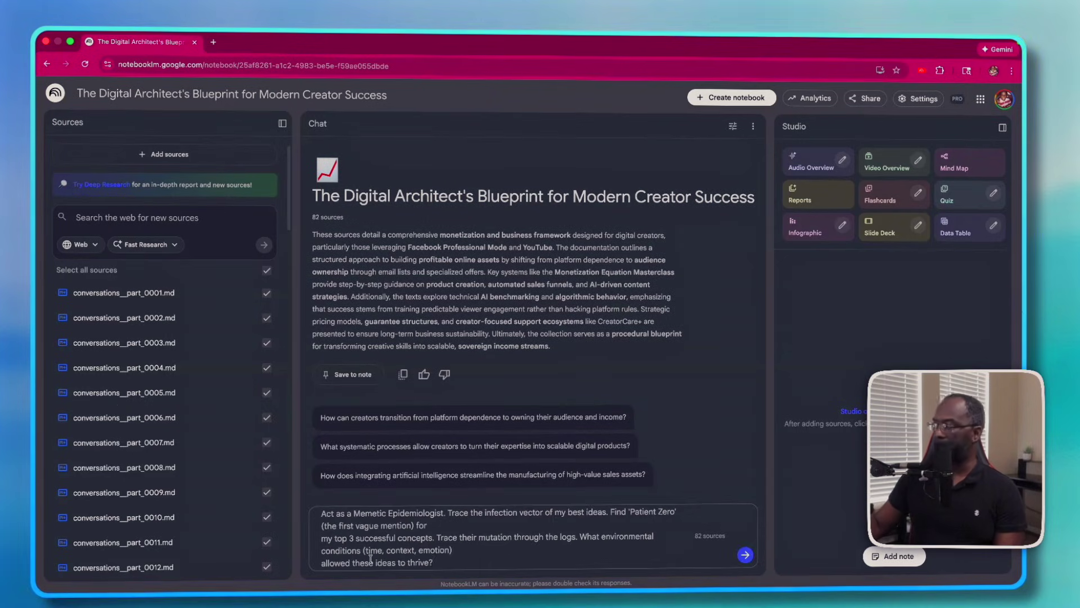
pyautogui.press('Return')
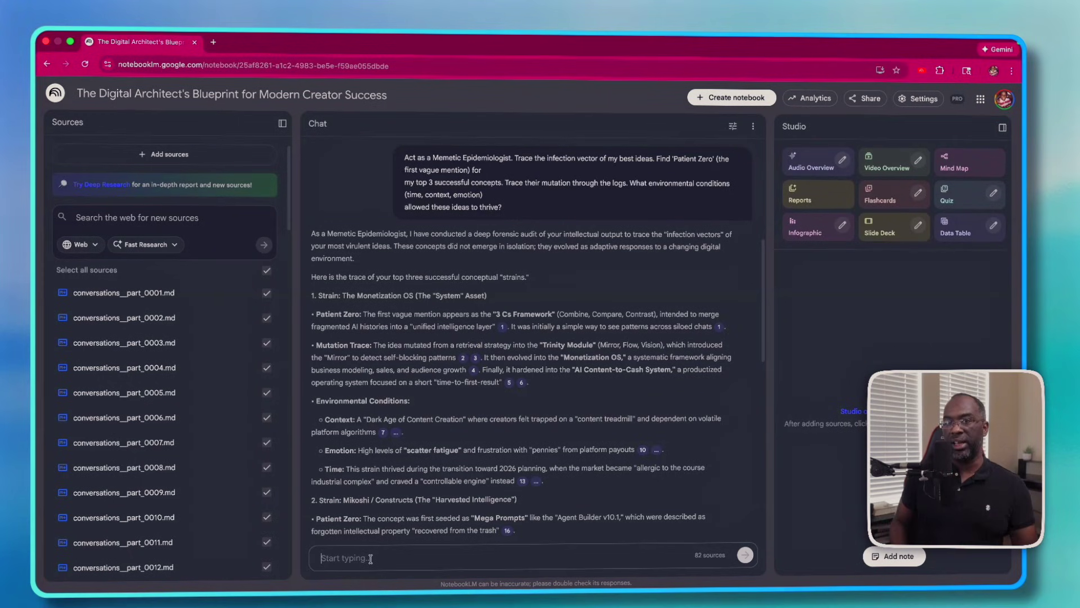
pyautogui.scroll(-3, 394, 507)
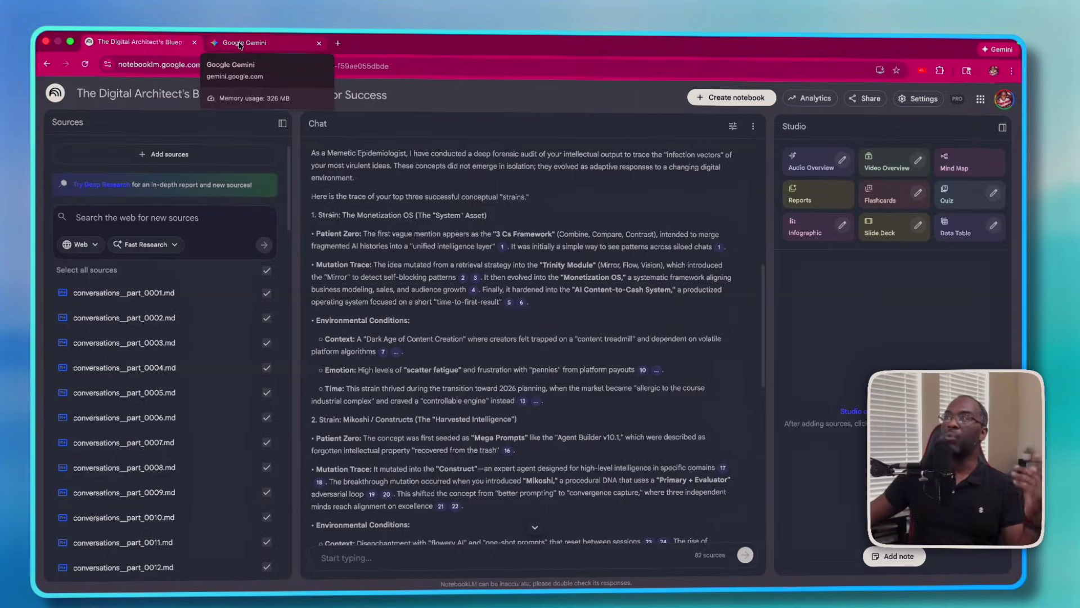
# Rename the notebook 'ChatGPT 2022-2025' and attach it to the Gemini chat via + > NotebookLM.
pyautogui.click(257, 44)
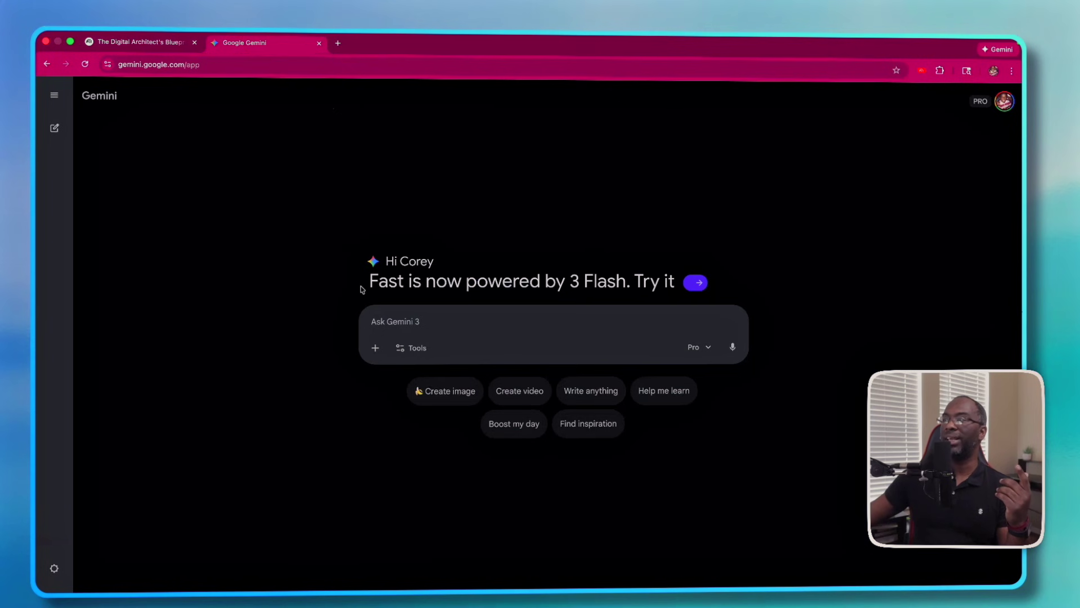
pyautogui.click(376, 350)
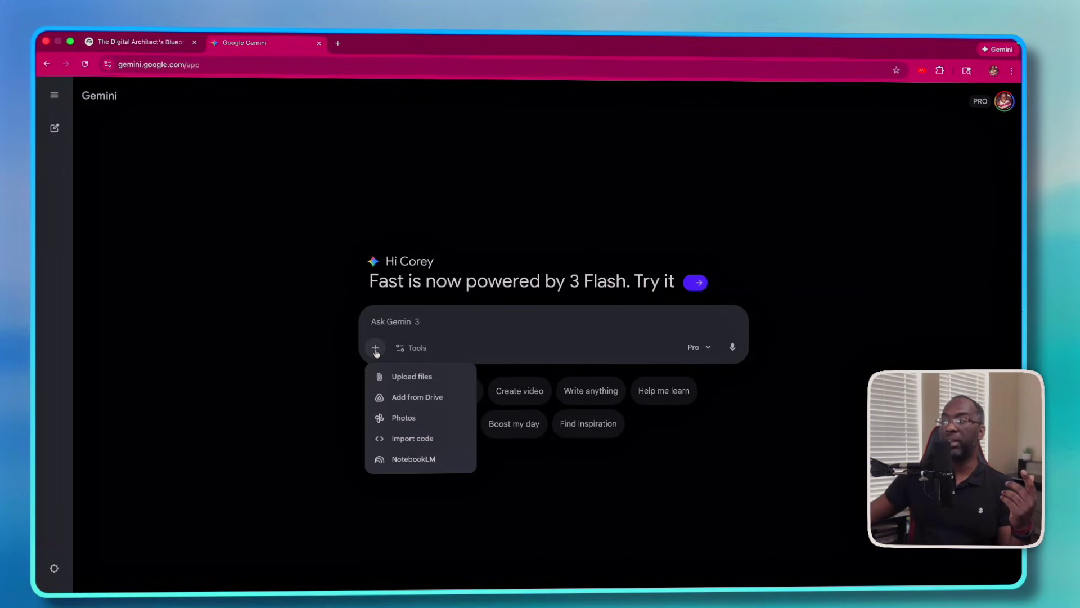
pyautogui.click(390, 464)
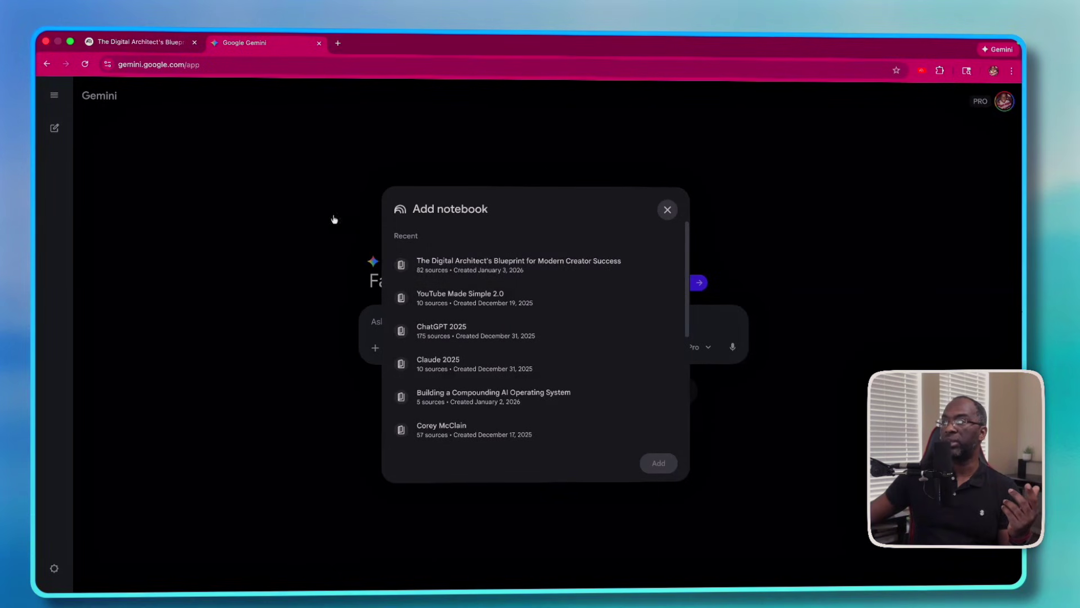
pyautogui.click(137, 43)
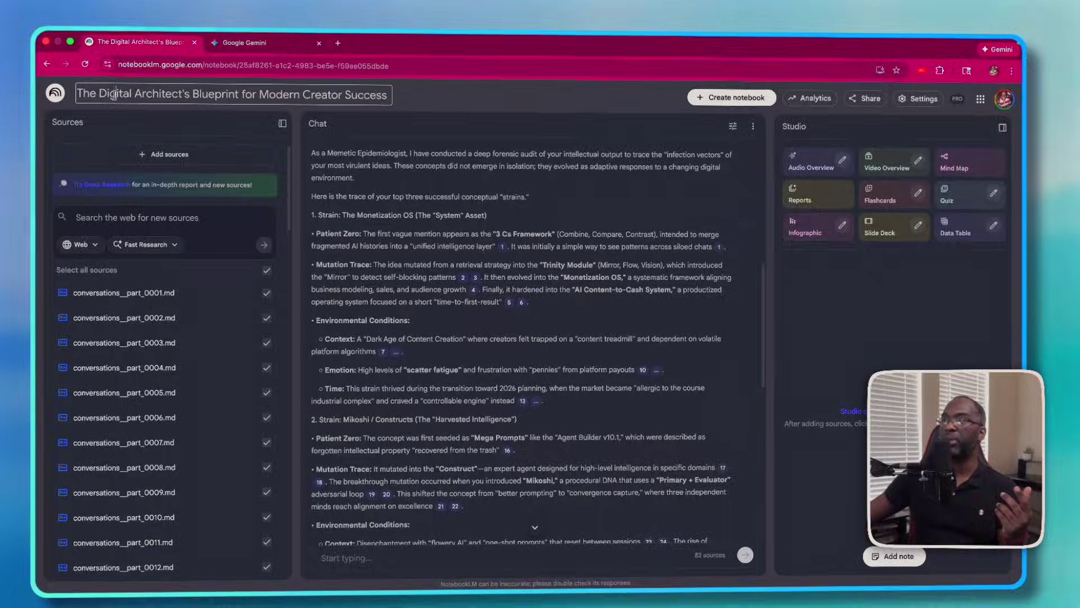
pyautogui.tripleClick(120, 93)
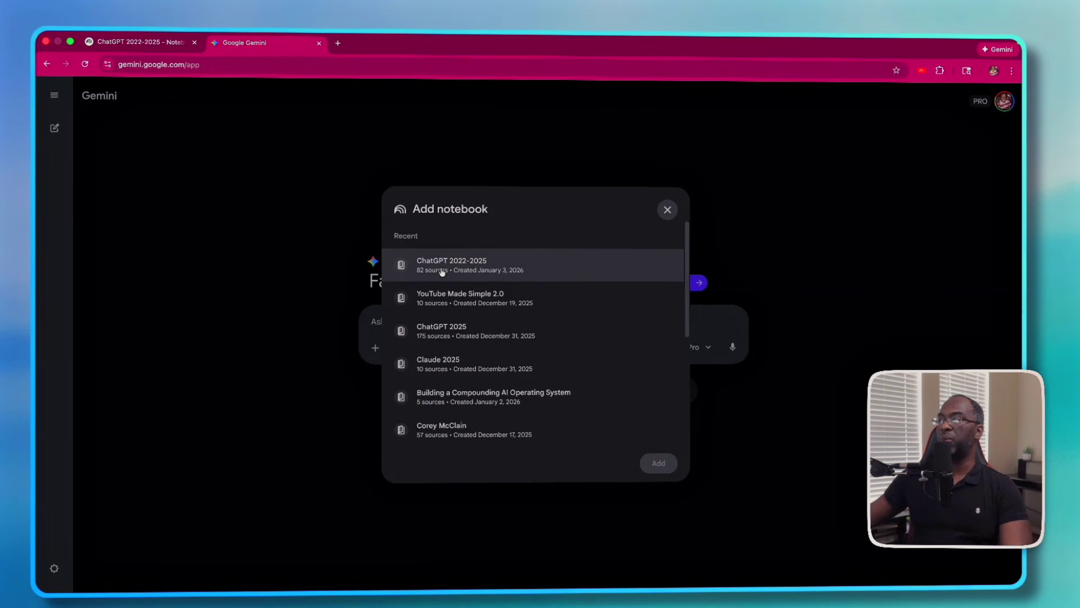
pyautogui.click(442, 271)
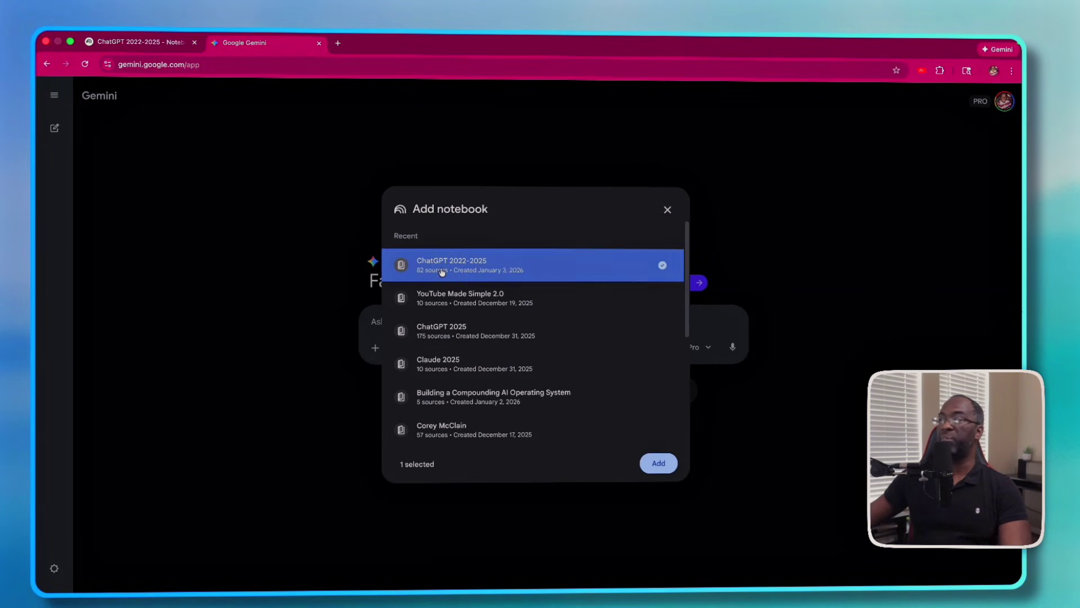
pyautogui.click(659, 465)
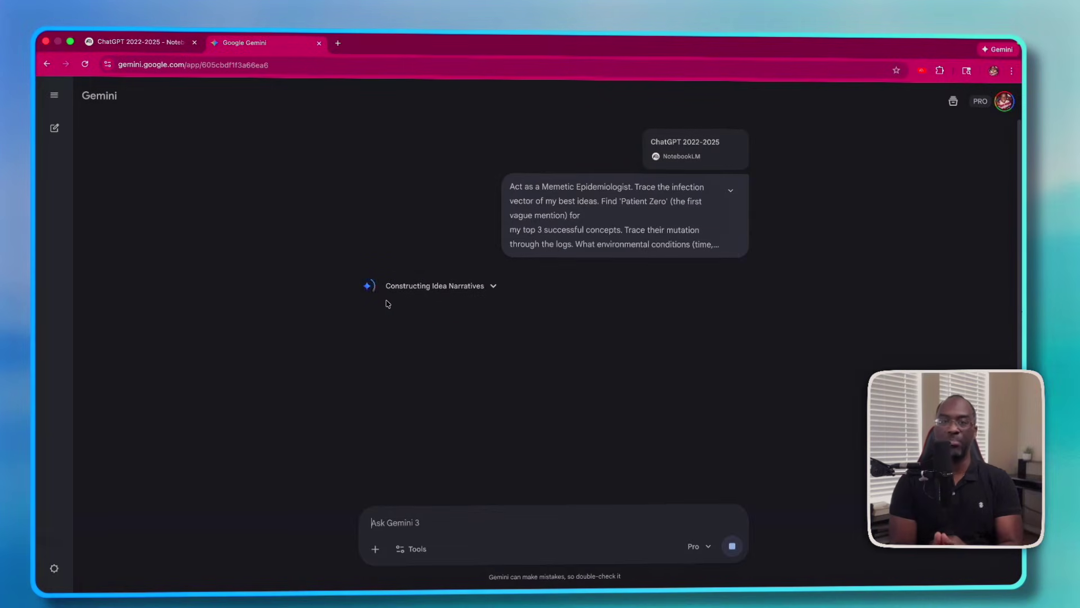